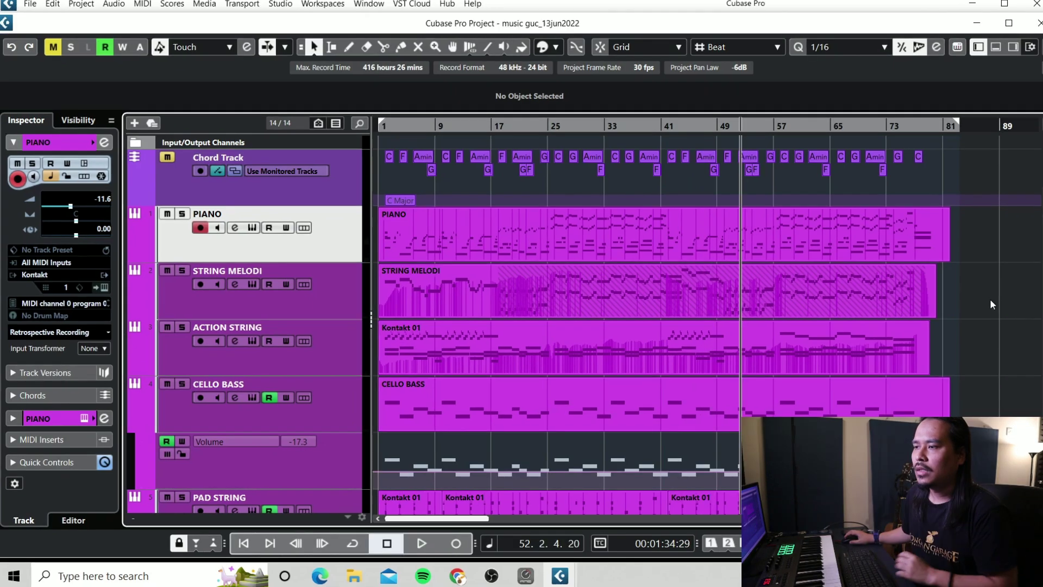
# Examine the PIANO track's The Grandeur instrument, browse the Kontakt libraries, and expand the Session Strings Pro 2 instrument list.
pyautogui.click(712, 304)
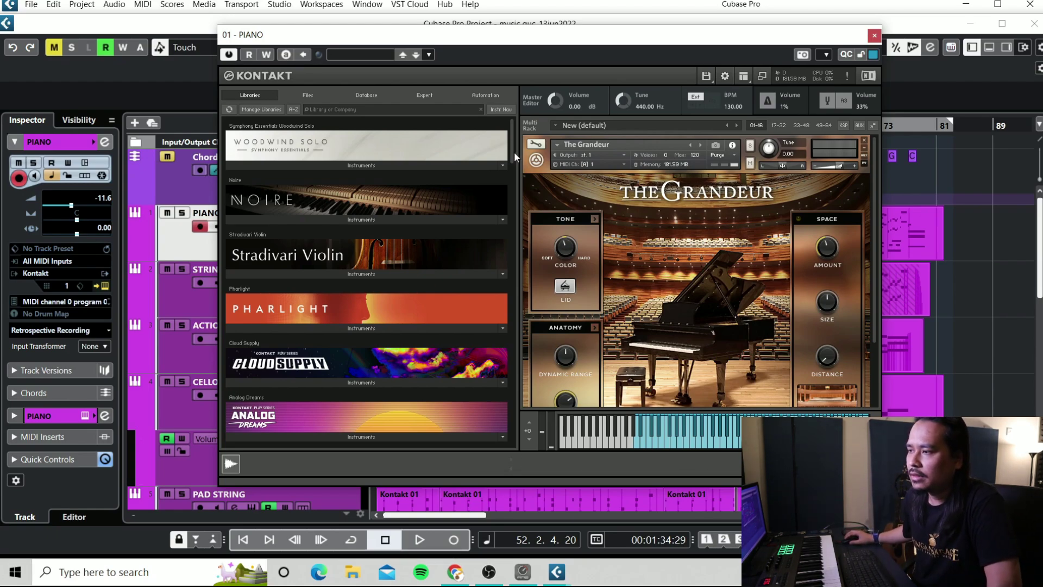
pyautogui.moveTo(512, 155); pyautogui.dragTo(539, 190)
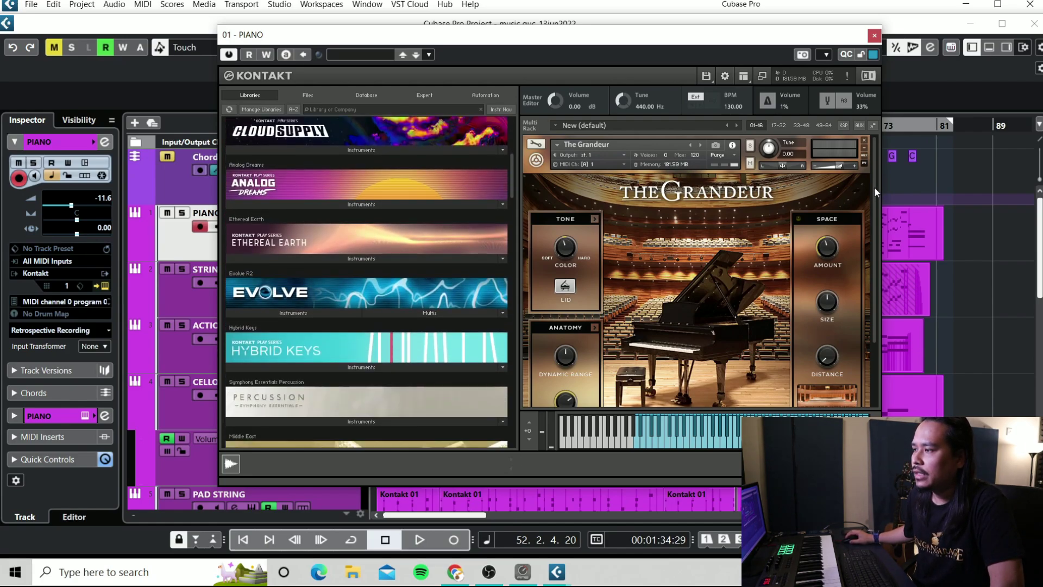
pyautogui.moveTo(874, 187); pyautogui.dragTo(872, 241)
pyautogui.moveTo(514, 162); pyautogui.dragTo(511, 199)
pyautogui.click(357, 297)
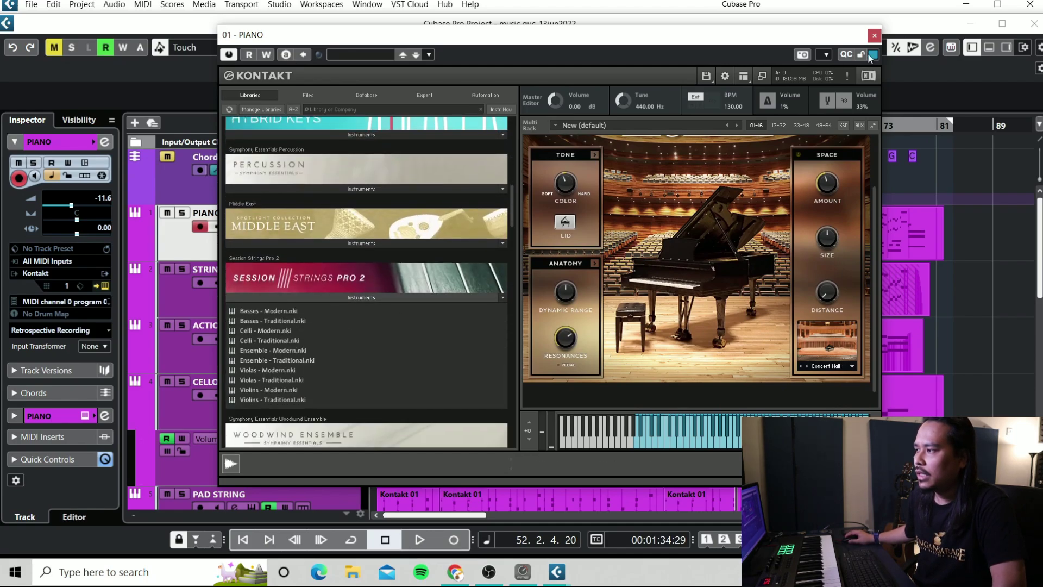
pyautogui.click(873, 37)
# View the Kontakt instrument loaded on the STRING MELODI track, and close its window.
pyautogui.click(343, 289)
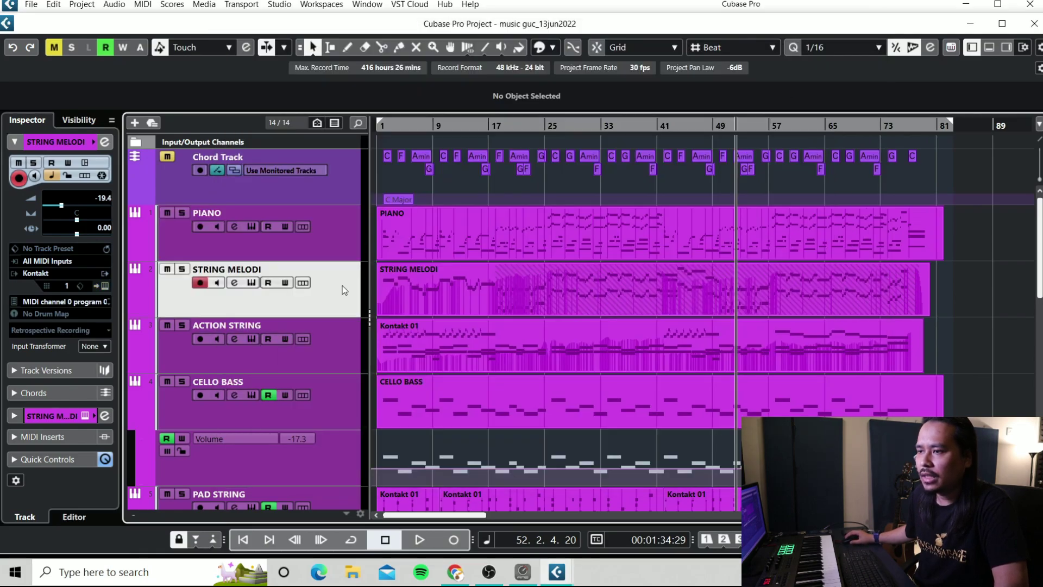
pyautogui.click(105, 286)
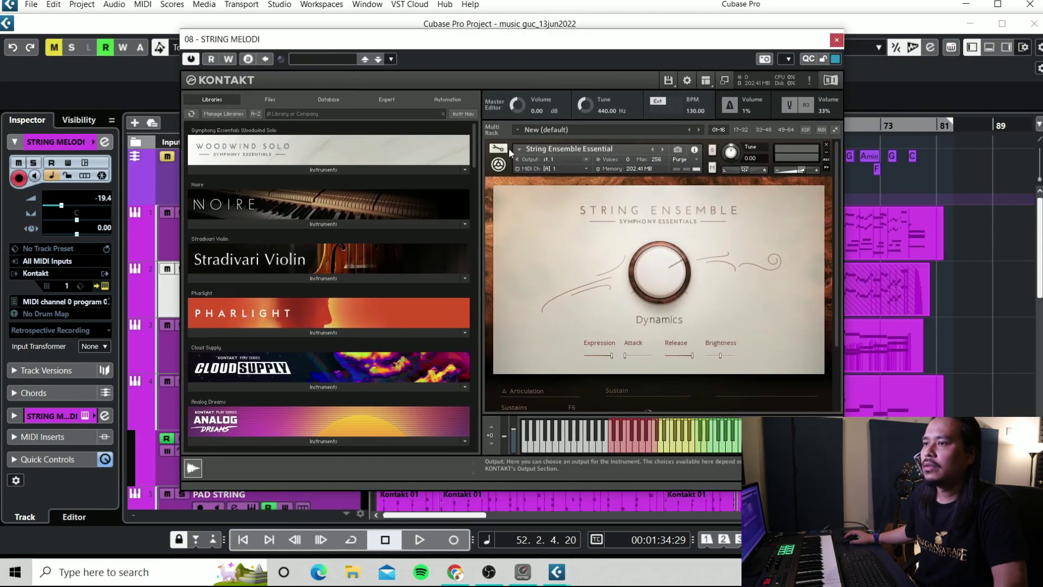
pyautogui.click(832, 41)
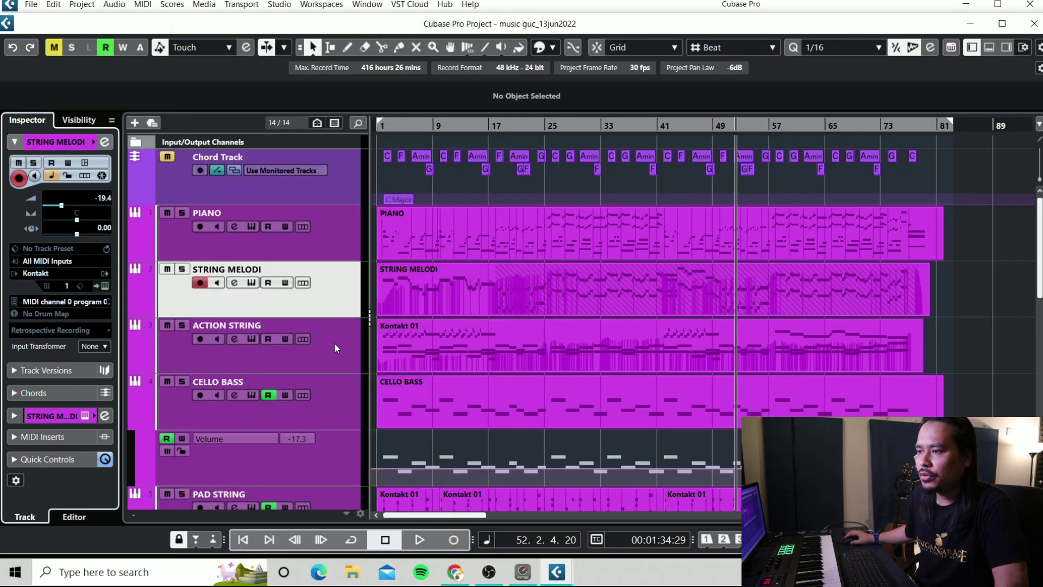
# View the Kontakt instrument loaded on the Kontakt 01 track, solo the track, and close the instrument window.
pyautogui.scroll(-8, 335, 352)
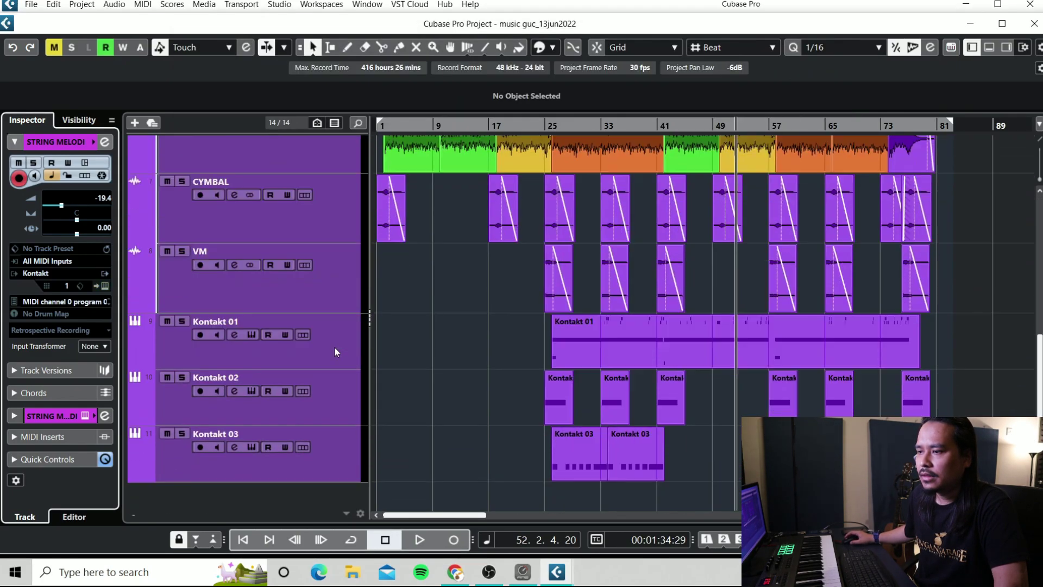
pyautogui.click(340, 350)
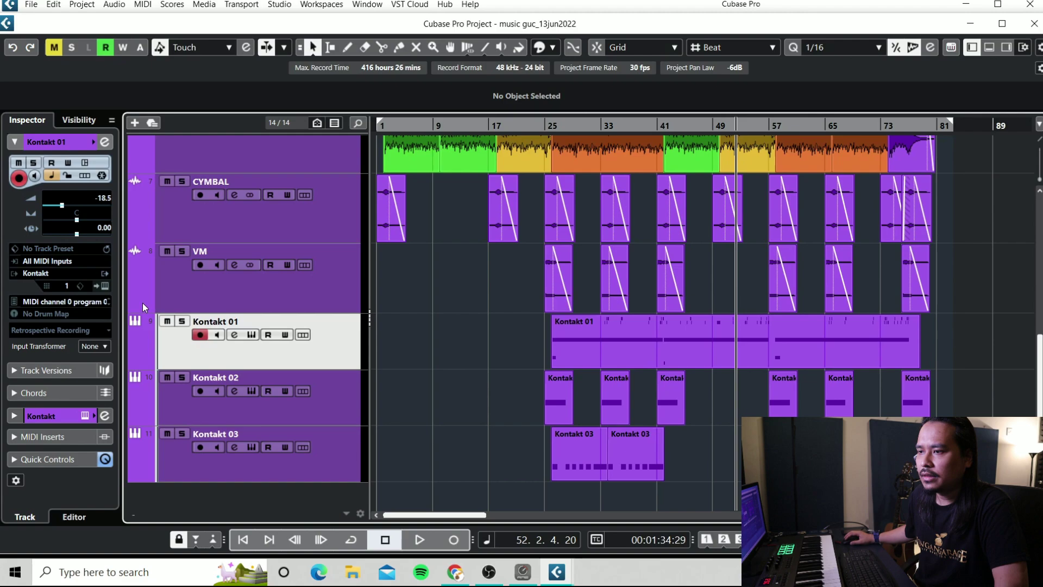
pyautogui.click(106, 286)
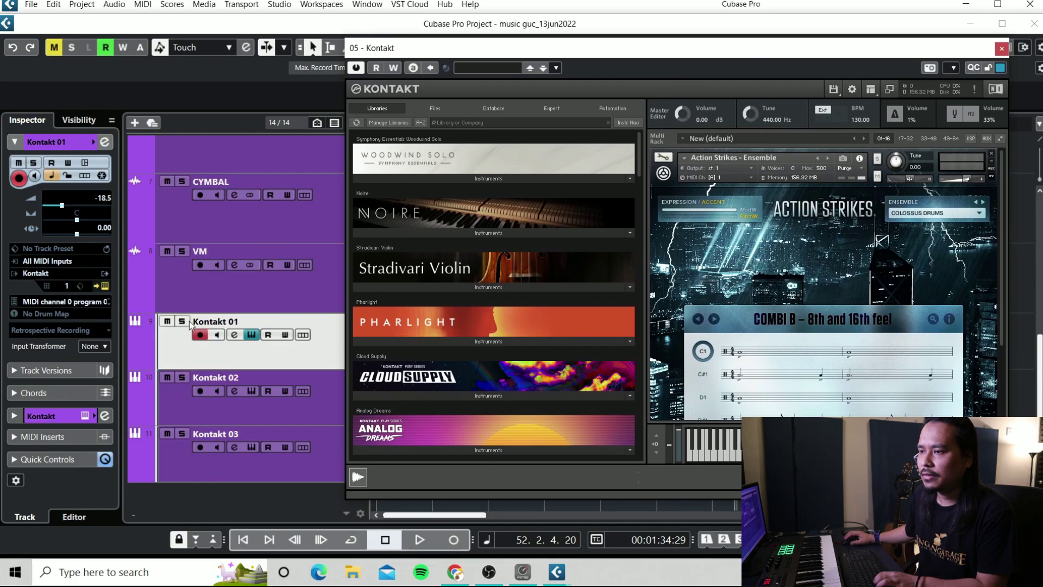
pyautogui.click(183, 321)
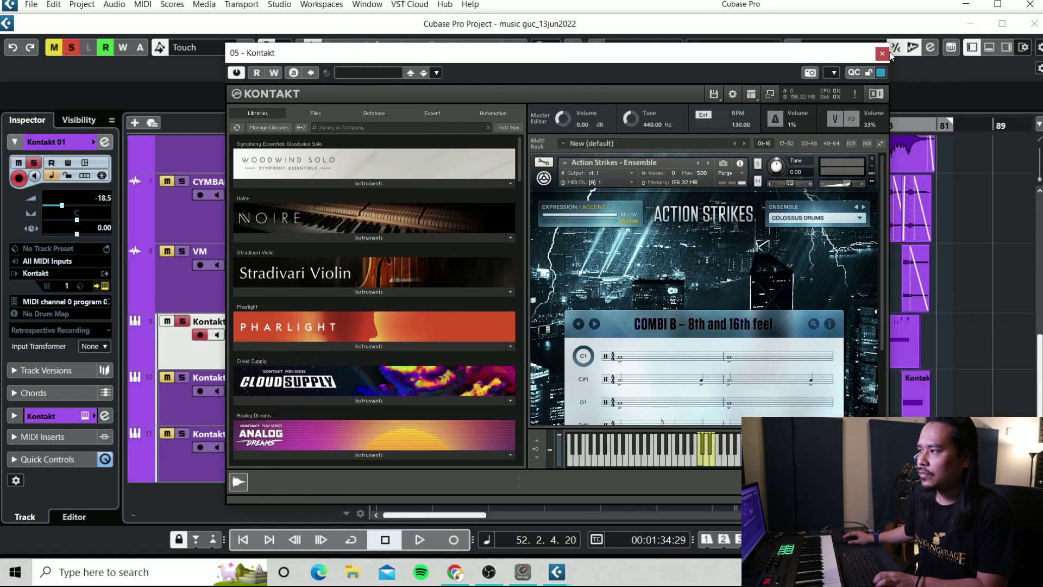
pyautogui.click(883, 53)
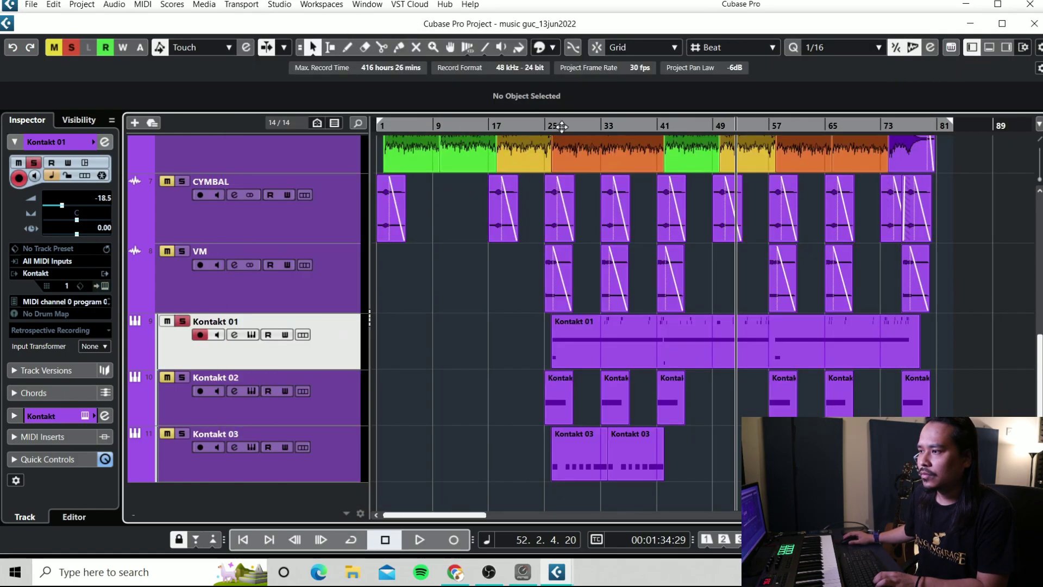
# Listen to the soloed Kontakt 01 part from around bar 25, and stop playback.
pyautogui.moveTo(548, 126); pyautogui.dragTo(688, 206)
pyautogui.press('space')
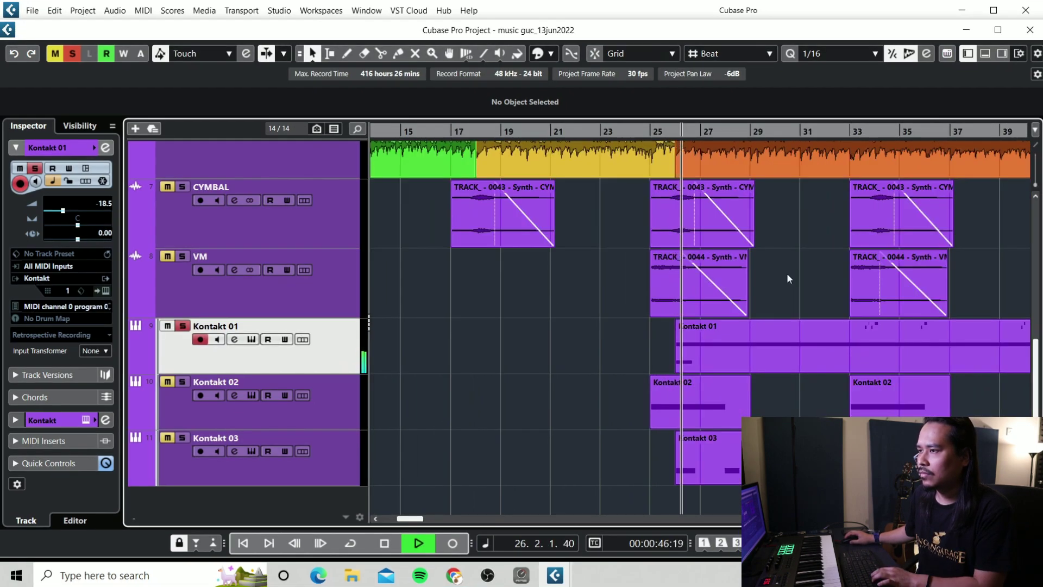
pyautogui.press('g')
pyautogui.press('g')
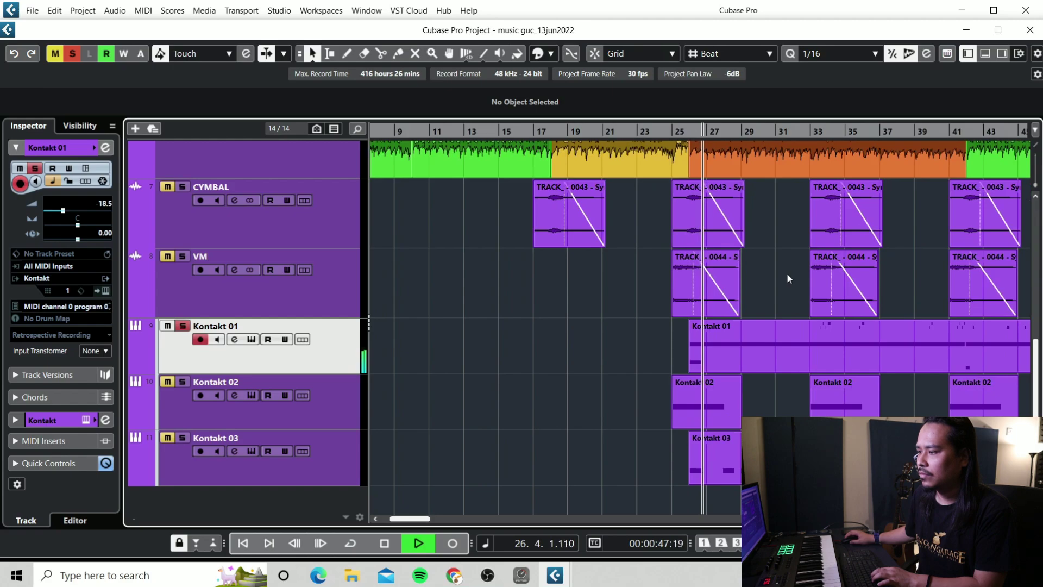
pyautogui.press('g')
pyautogui.press('g')
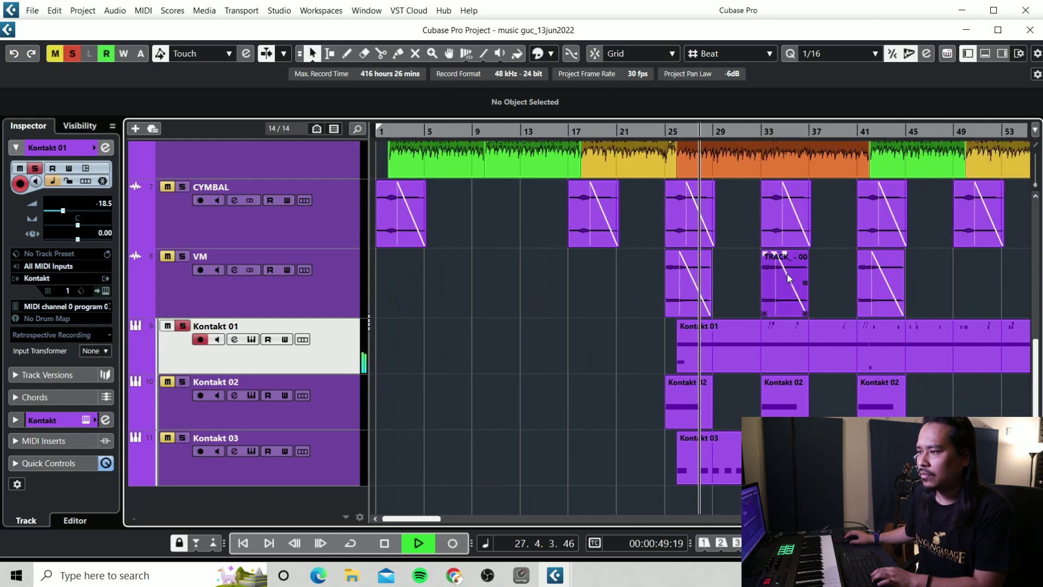
pyautogui.press('h')
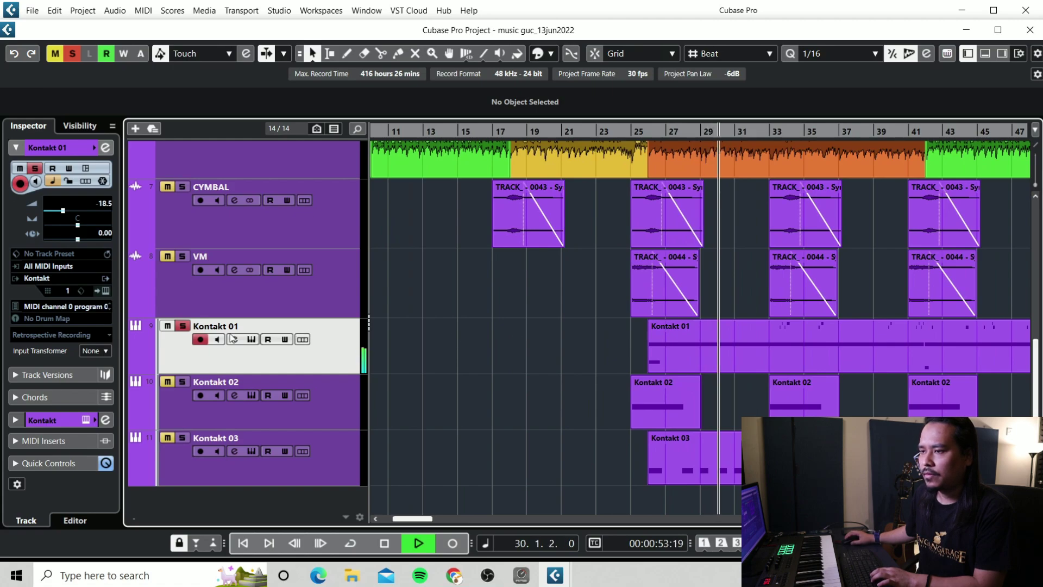
pyautogui.press('space')
# Solo the Kontakt 02 track, listen to its part from just before bar 25, and stop playback.
pyautogui.click(184, 381)
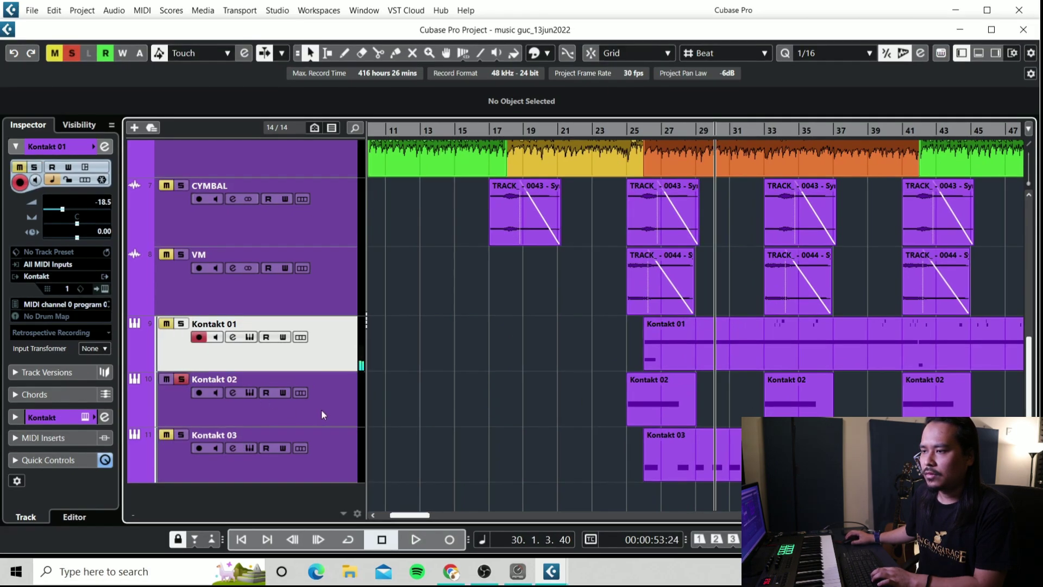
pyautogui.click(321, 409)
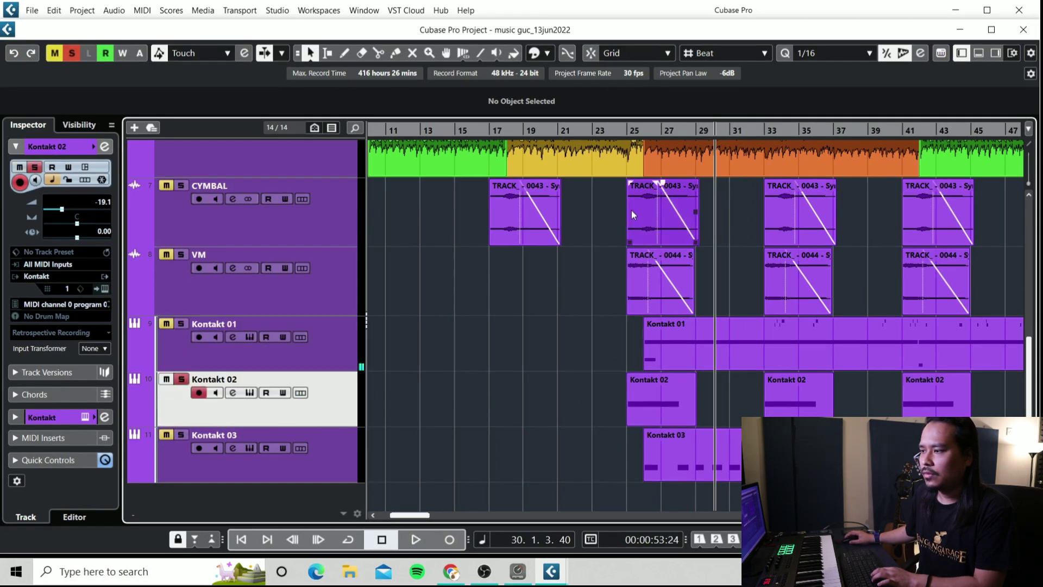
pyautogui.click(623, 130)
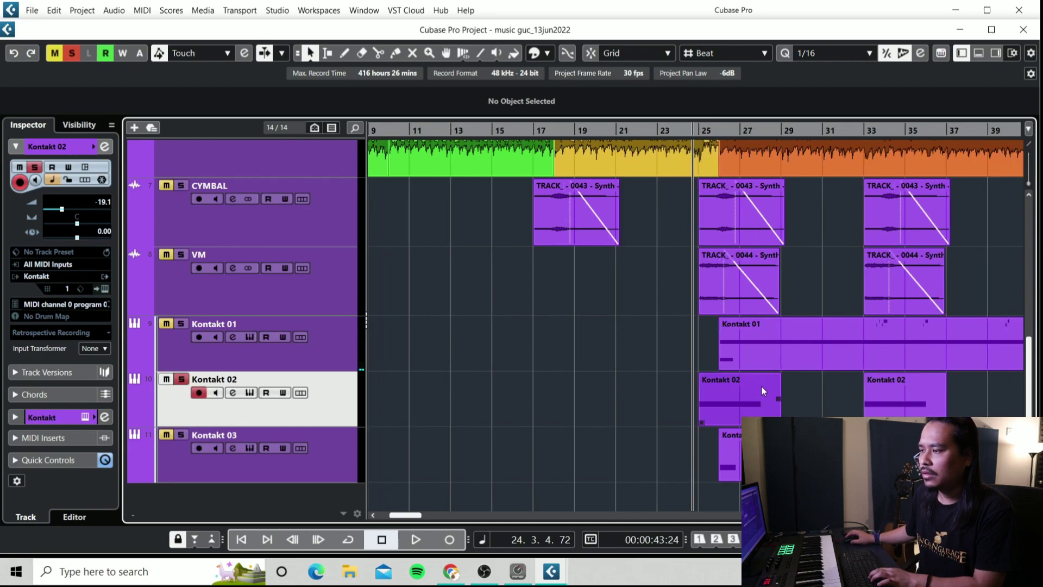
pyautogui.press('space')
pyautogui.press('h')
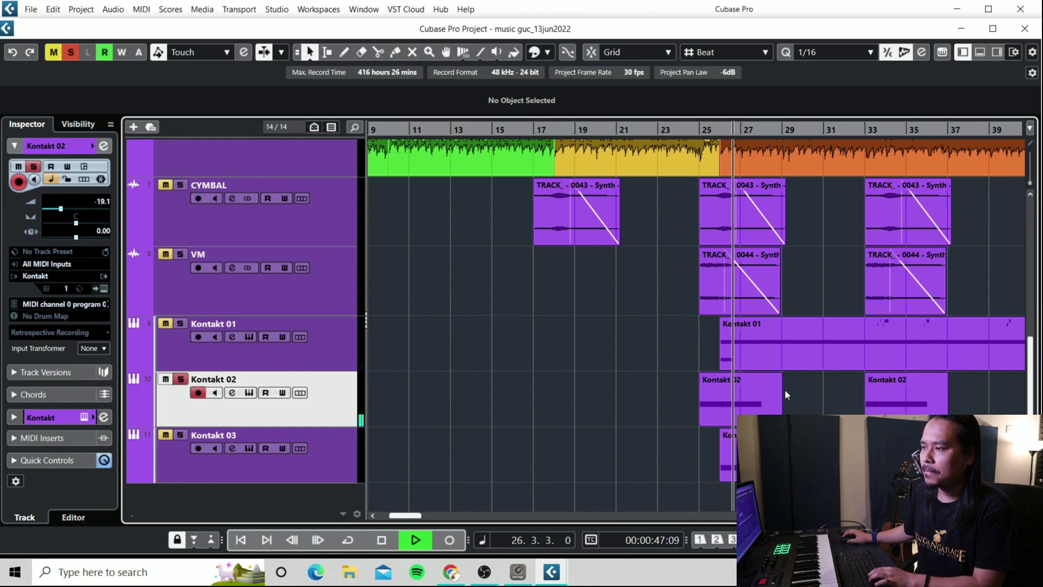
pyautogui.press('g')
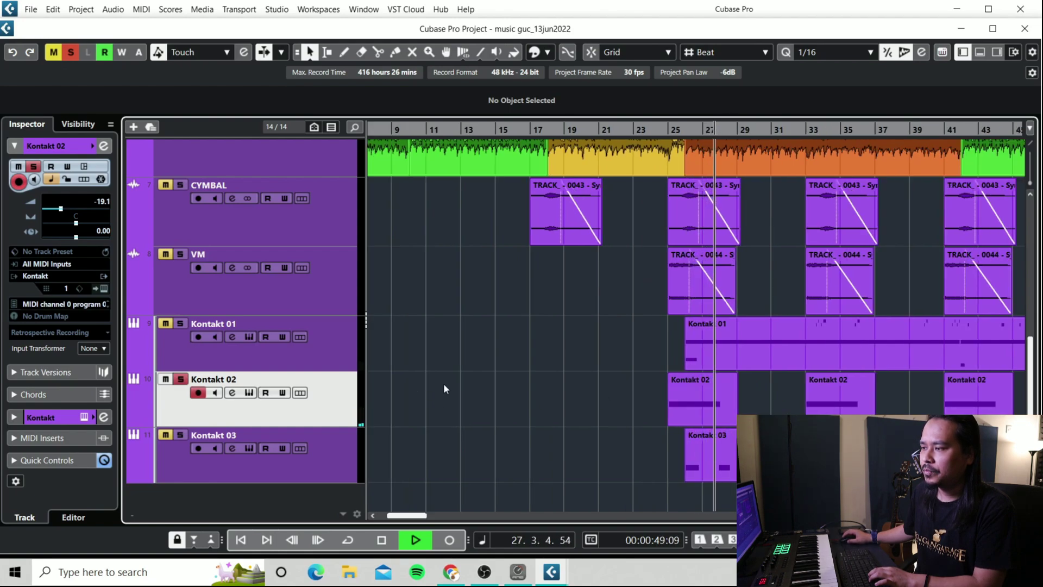
pyautogui.press('space')
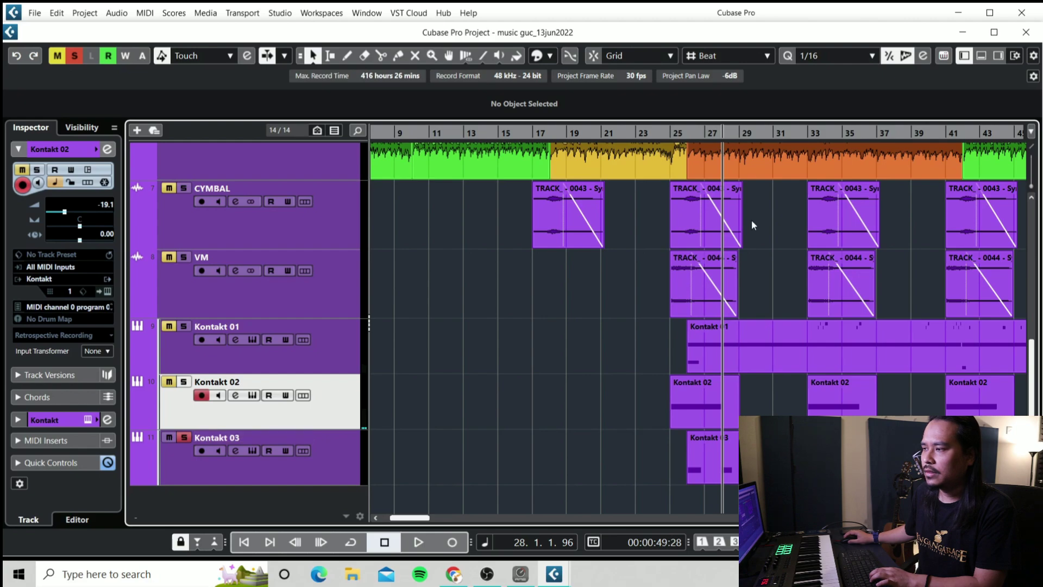
# Select the soloed Kontakt 03 track and listen to its part from about bar 26.
pyautogui.click(687, 132)
pyautogui.click(467, 455)
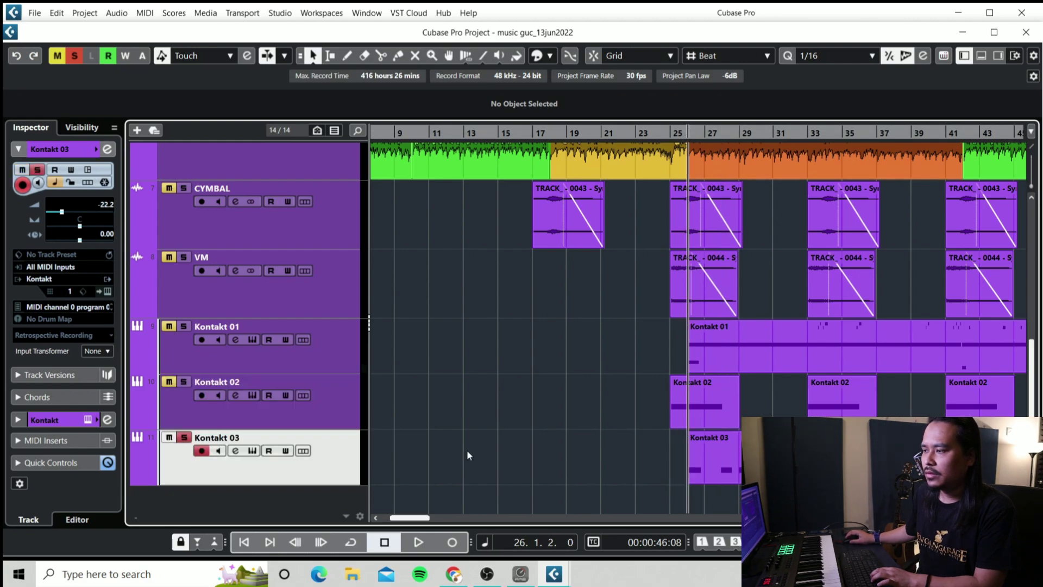
pyautogui.press('space')
pyautogui.press('h')
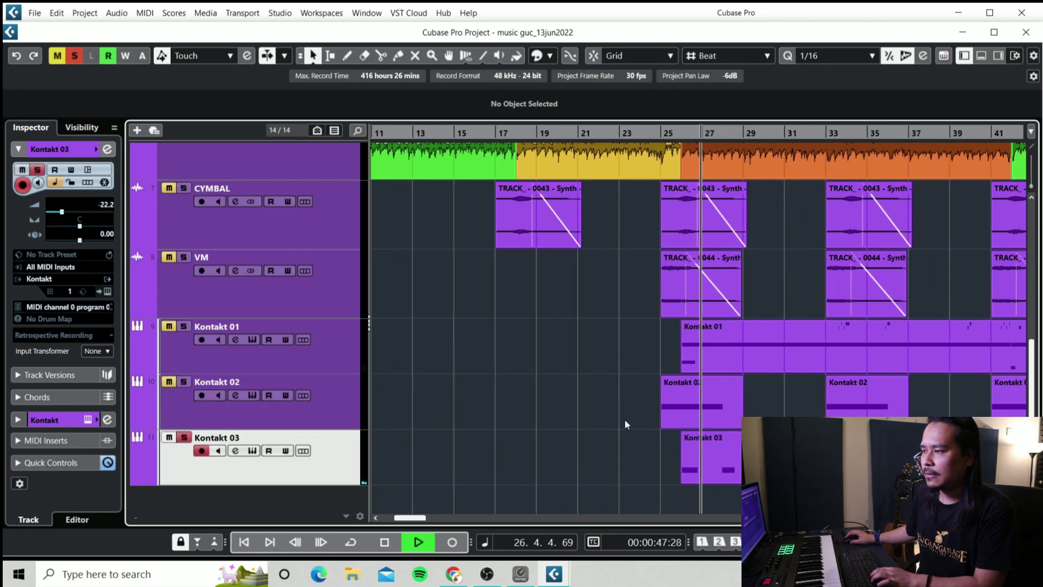
pyautogui.press('g')
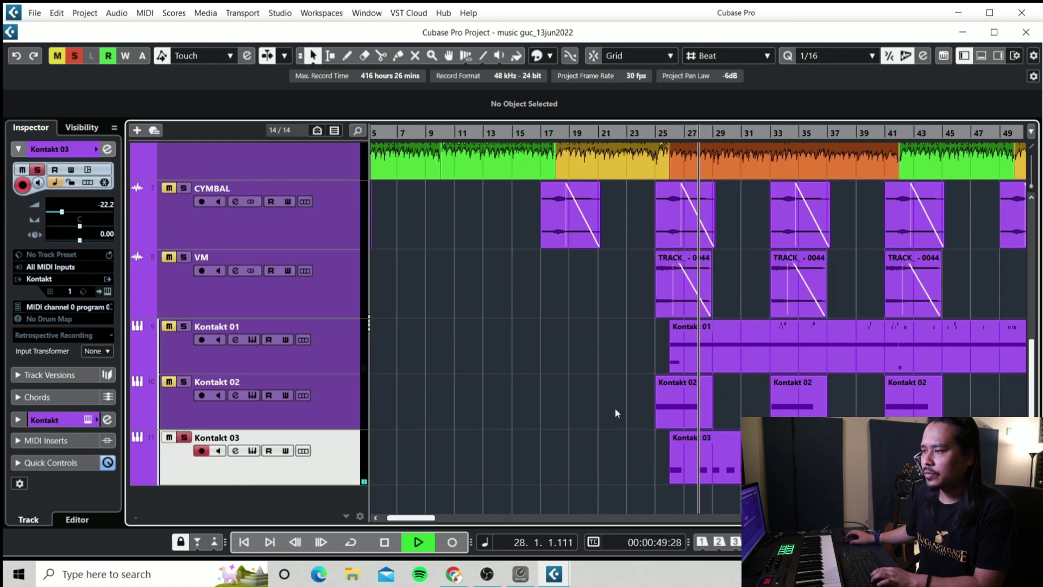
# Turn off solo on Kontakt 03 to hear it with the other tracks, and stop playback.
pyautogui.click(185, 439)
pyautogui.scroll(5, 544, 396)
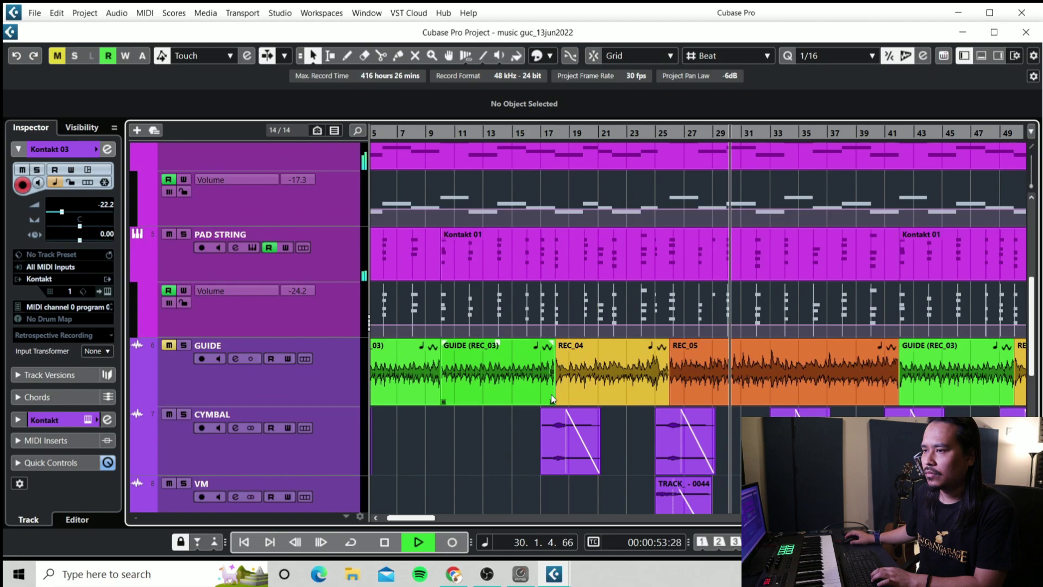
pyautogui.scroll(2, 552, 394)
pyautogui.press('space')
# Solo the ACTION STRING track and play its part from near the start of the song.
pyautogui.scroll(3, 565, 364)
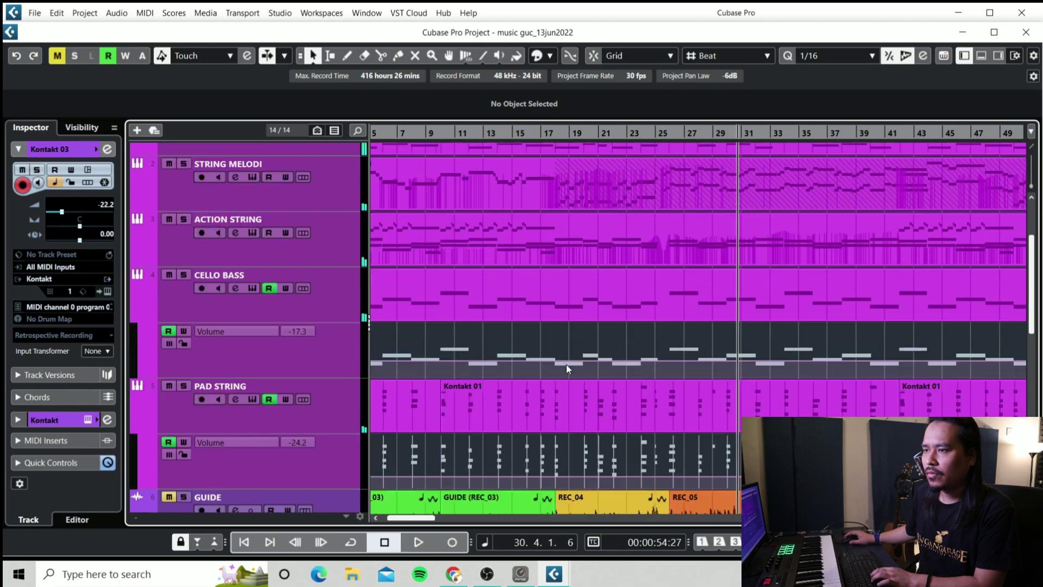
pyautogui.click(183, 219)
pyautogui.scroll(-1, 477, 229)
pyautogui.scroll(-2, 481, 206)
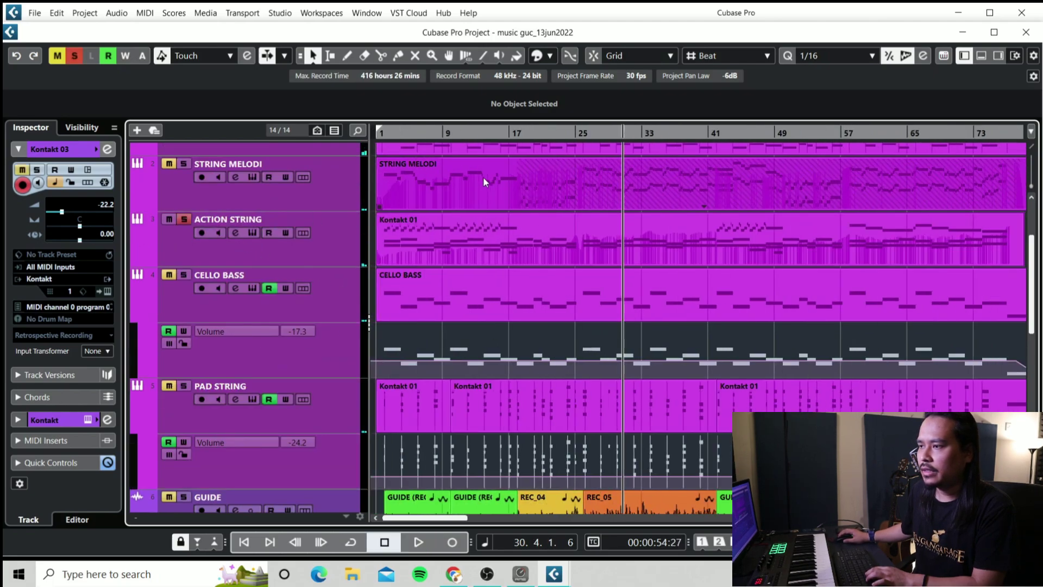
pyautogui.moveTo(402, 135); pyautogui.dragTo(375, 139)
pyautogui.scroll(4, 376, 139)
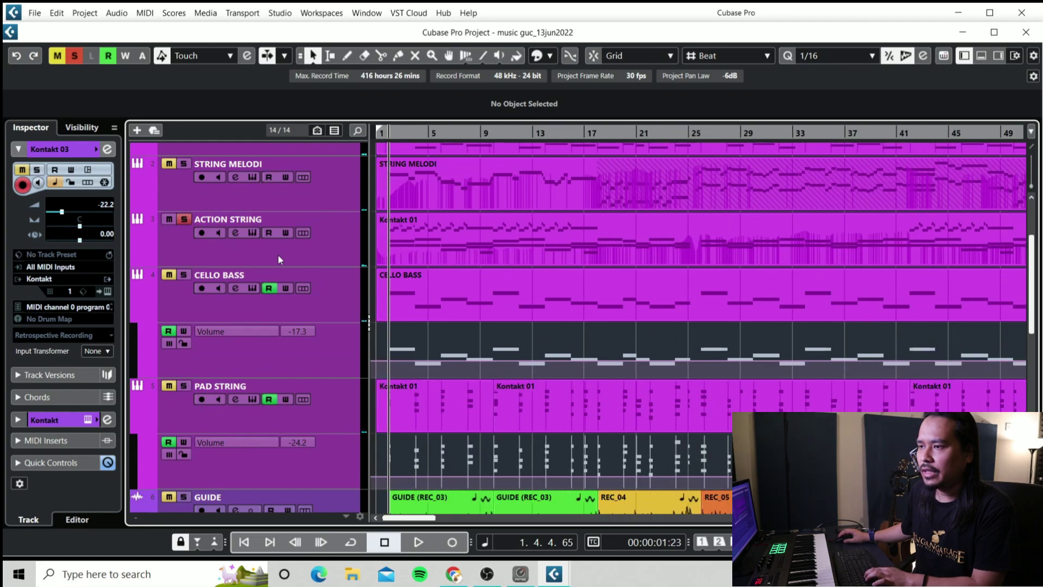
pyautogui.press('space')
pyautogui.press('h')
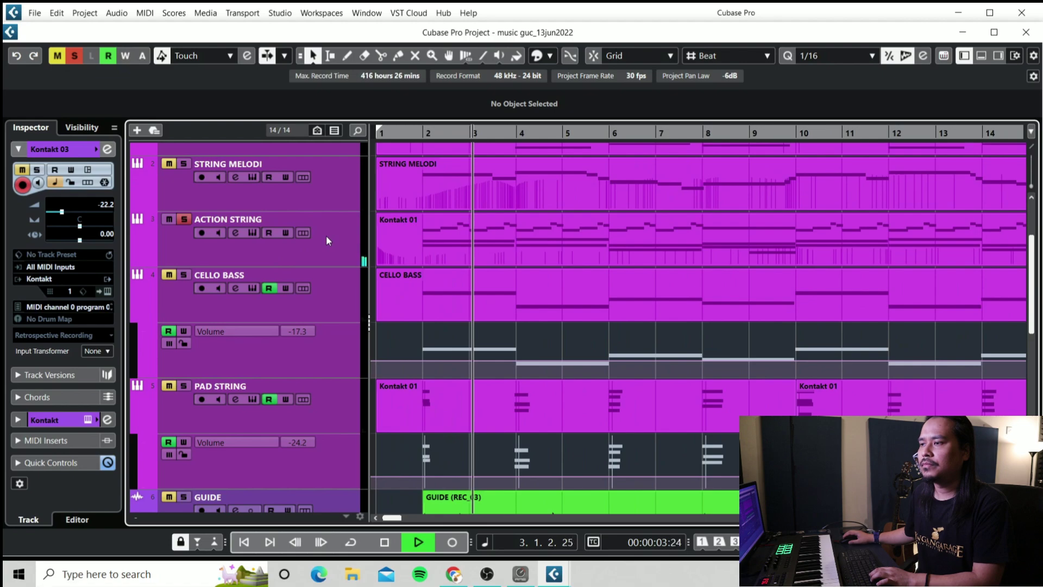
pyautogui.press('g')
pyautogui.press('g')
pyautogui.scroll(2, 326, 235)
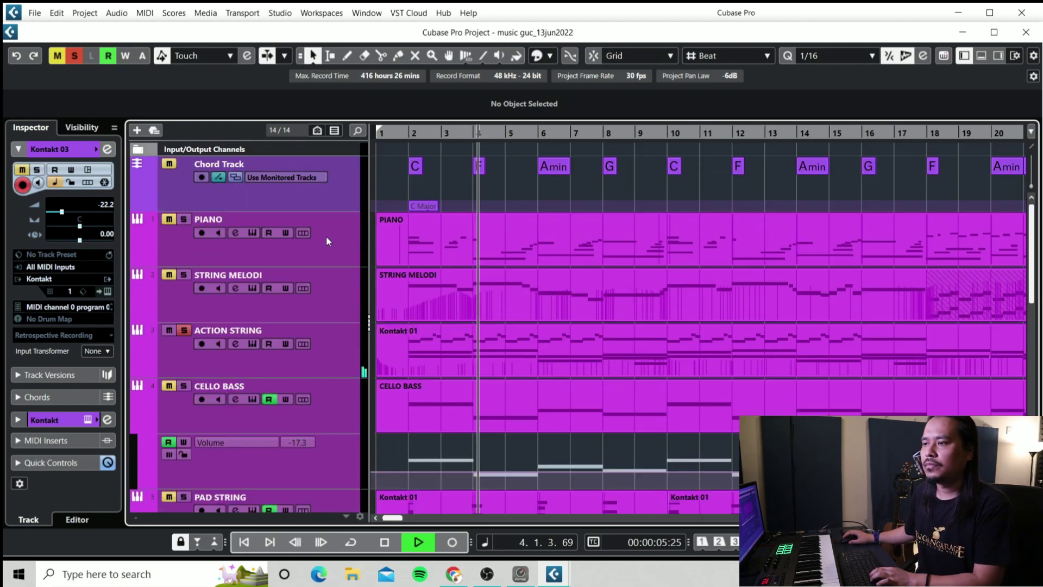
# Add STRING MELODI, PIANO and CELLO BASS to the solo one after another during playback to hear the layers build up.
pyautogui.click(184, 276)
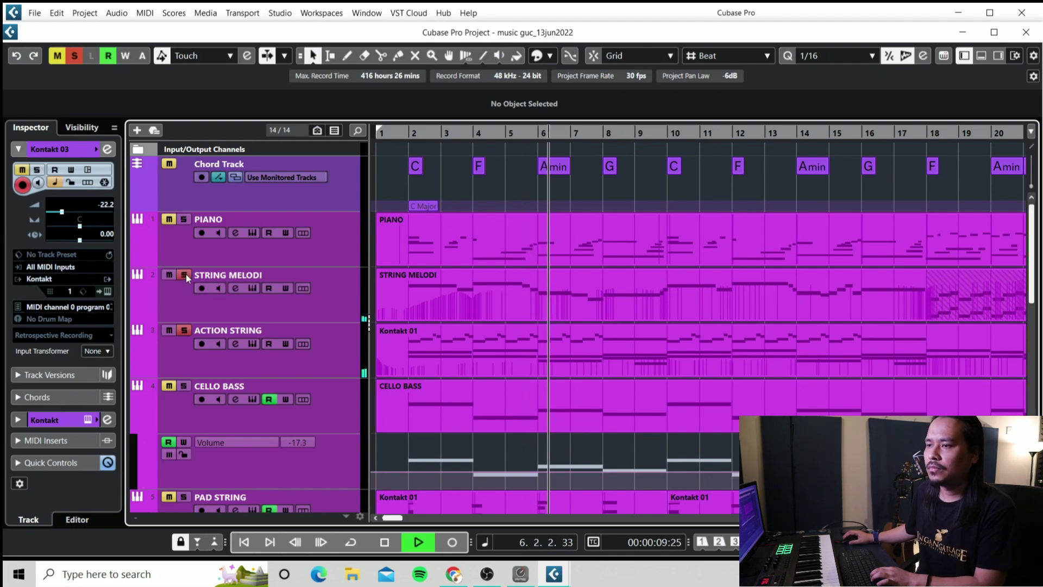
pyautogui.click(184, 220)
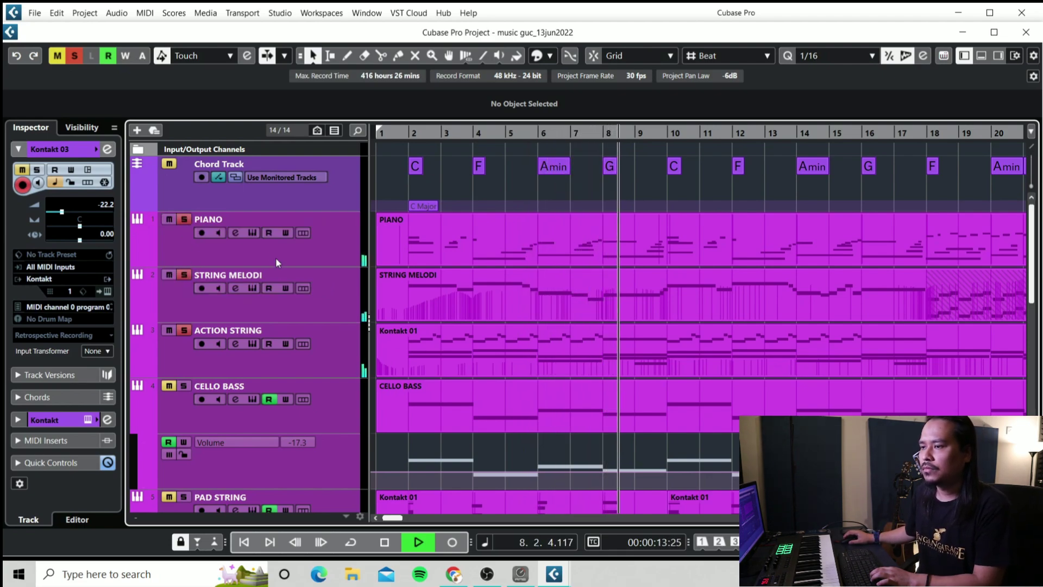
pyautogui.click(183, 386)
pyautogui.scroll(-2, 232, 408)
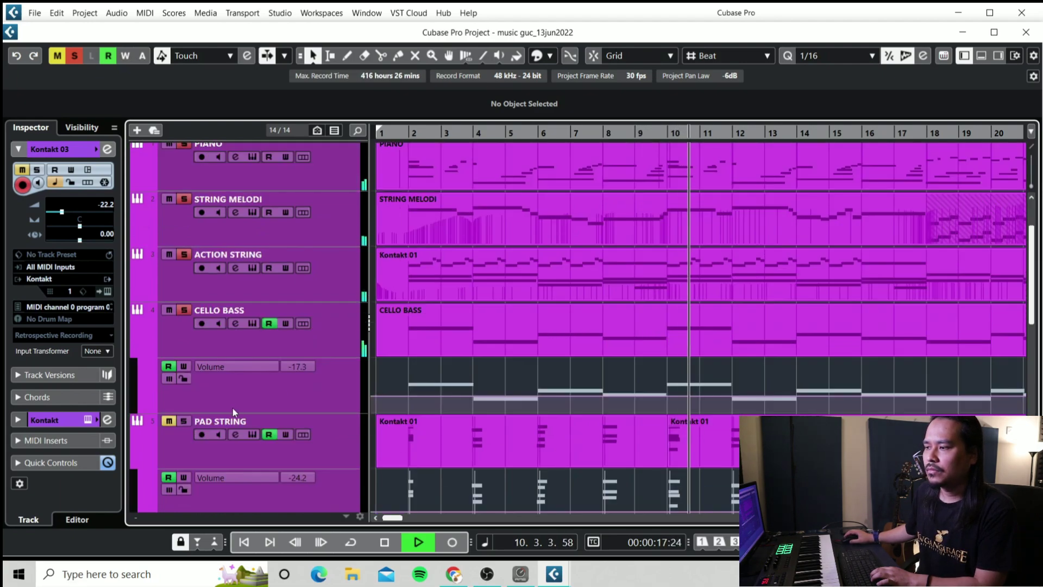
pyautogui.scroll(-2, 240, 405)
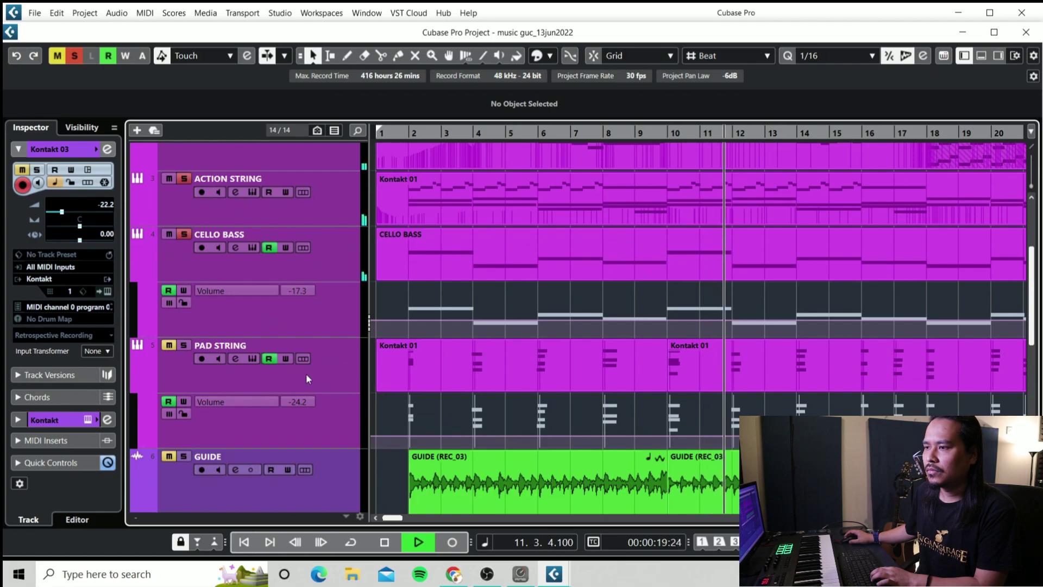
# Deactivate solo on all tracks at once while the song keeps playing.
pyautogui.scroll(4, 274, 276)
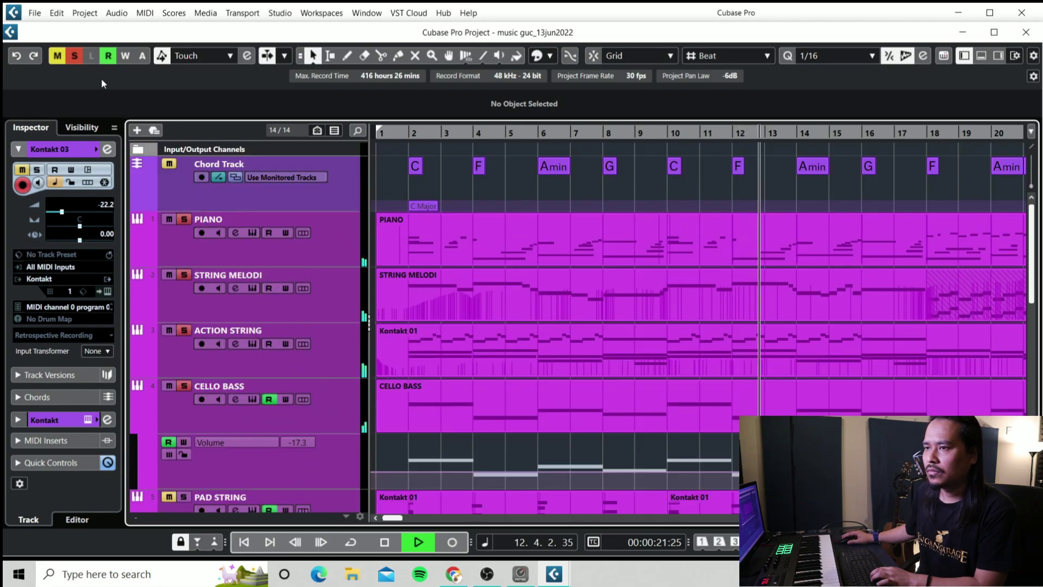
pyautogui.click(74, 56)
pyautogui.scroll(-5, 478, 198)
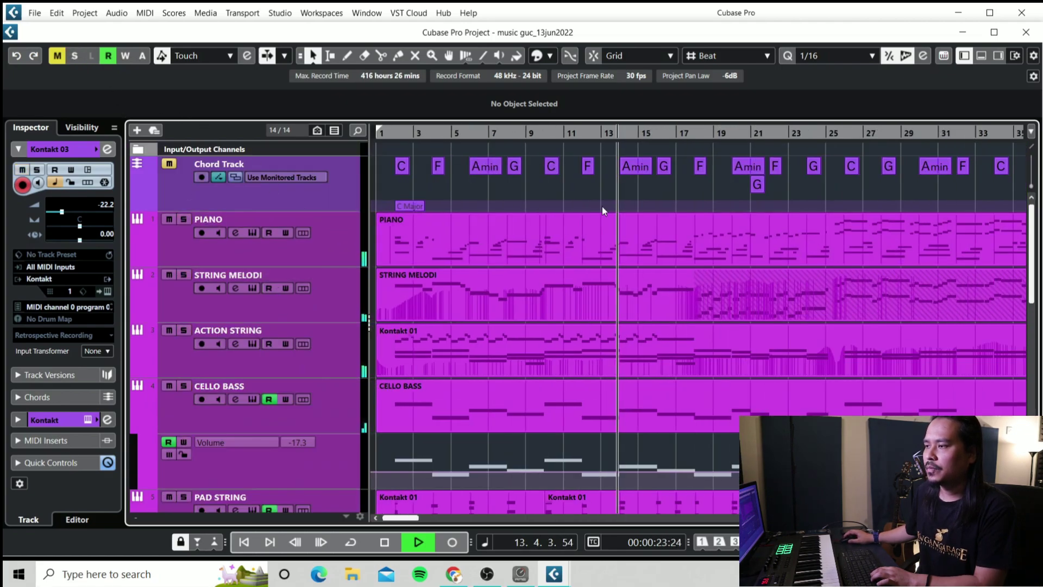